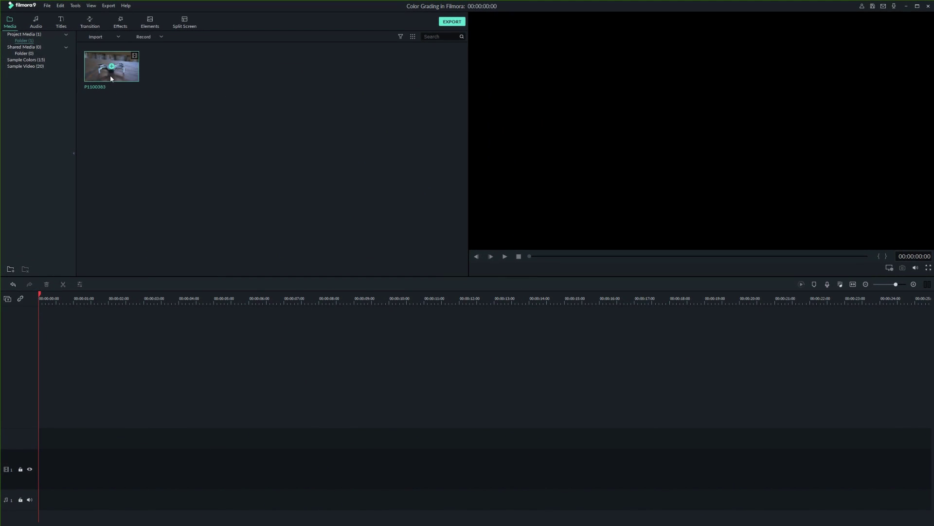
Drag the drone clip P1100383 onto video track 1 and bring up its context menu.
left_click_drag(111, 77, 43, 485)
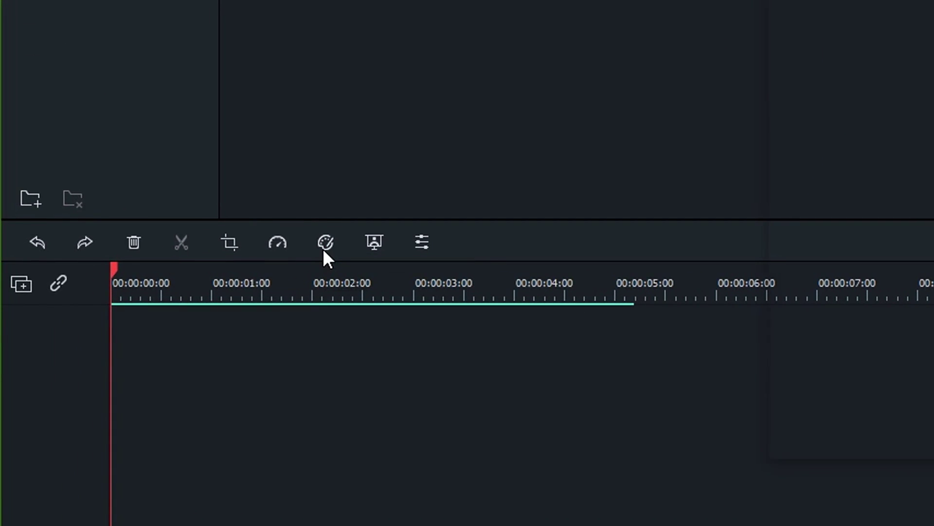
right_click(203, 406)
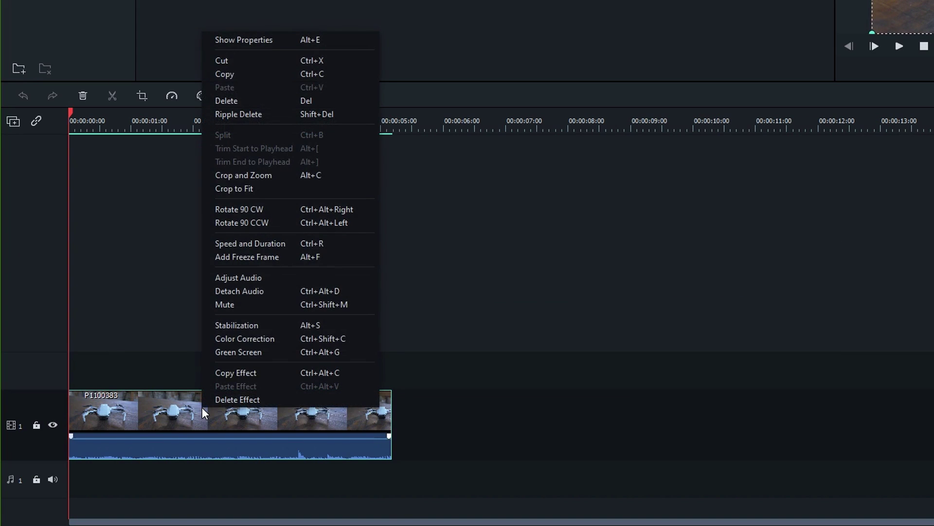
Open the clip's Color Correction and raise the white balance temperature to 8.63.
left_click(285, 339)
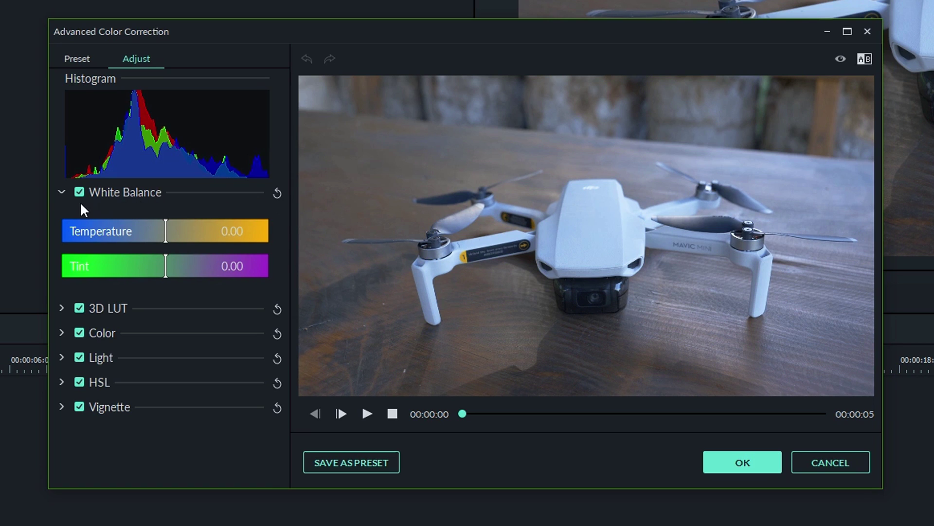
left_click_drag(166, 237, 211, 234)
mouse_move(164, 267)
left_mouse_down()
mouse_move(222, 264)
mouse_move(114, 265)
mouse_move(164, 265)
left_mouse_up()
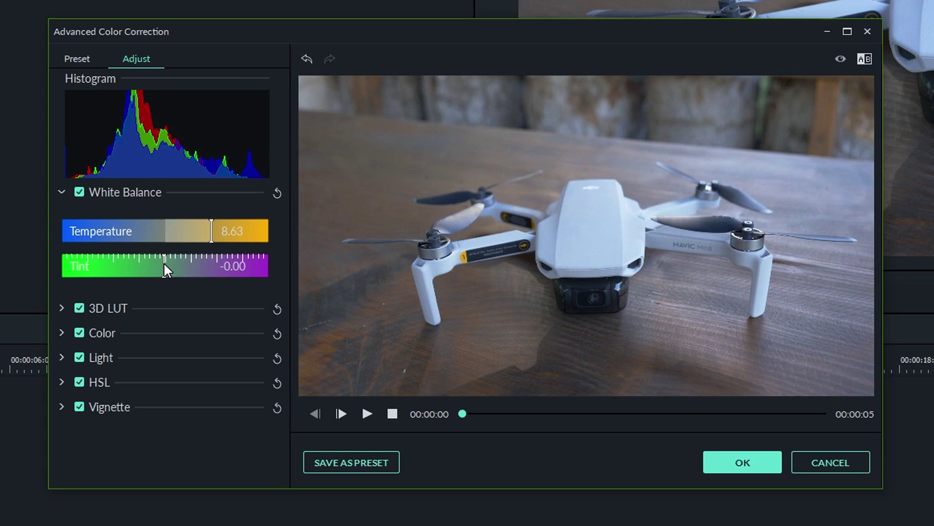
Try the Star Wars, House of Cards and Harry Potter 3D LUT looks on the clip.
left_click(59, 192)
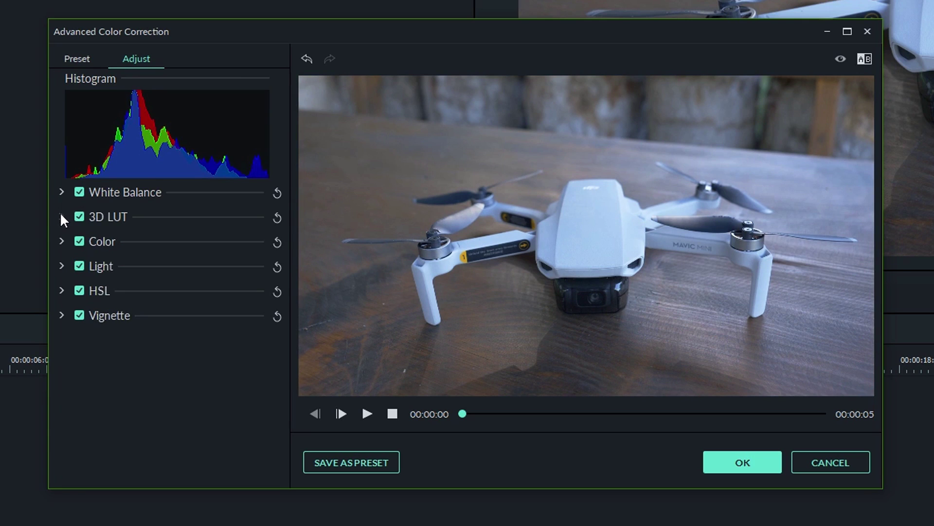
left_click(62, 216)
left_click(129, 259)
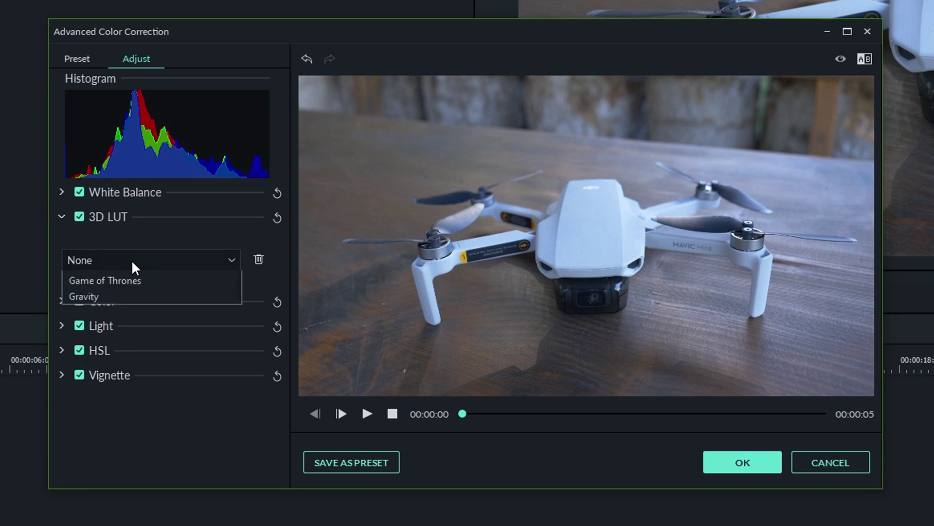
left_click_drag(238, 314, 244, 386)
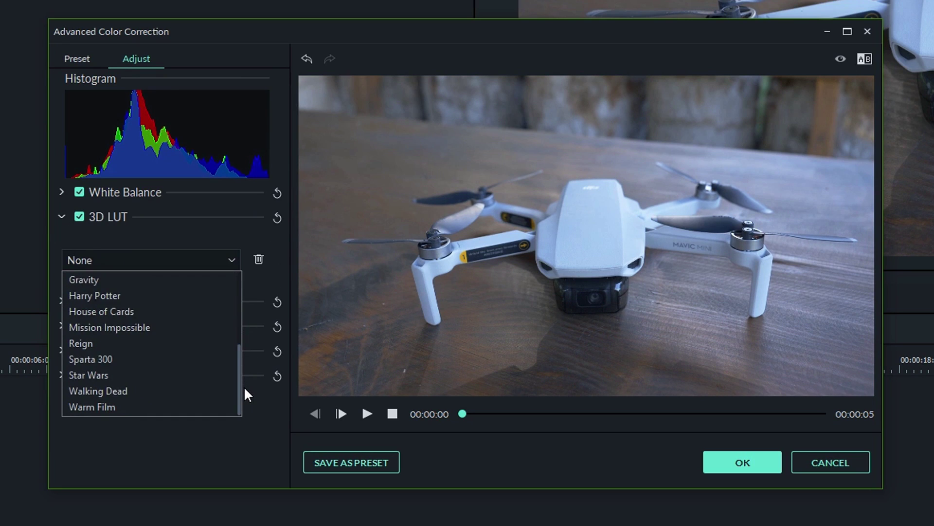
left_click(130, 378)
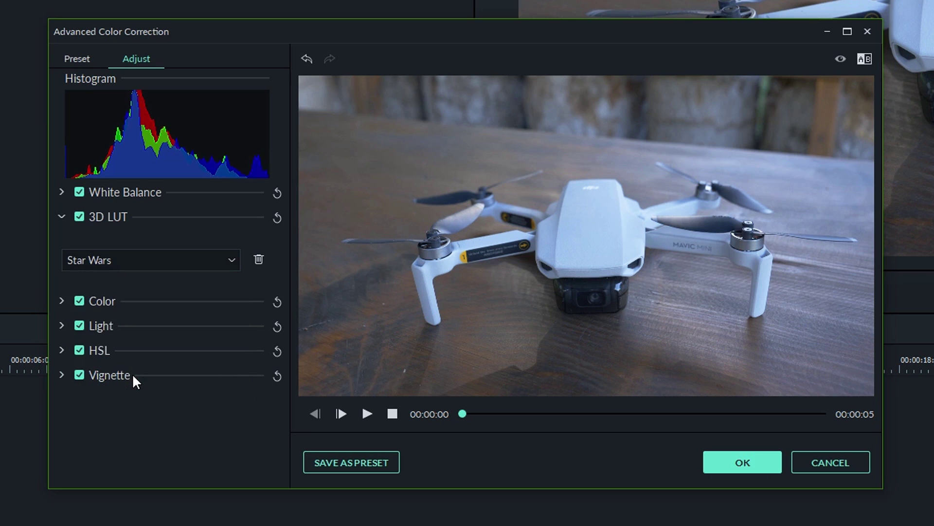
left_click(140, 260)
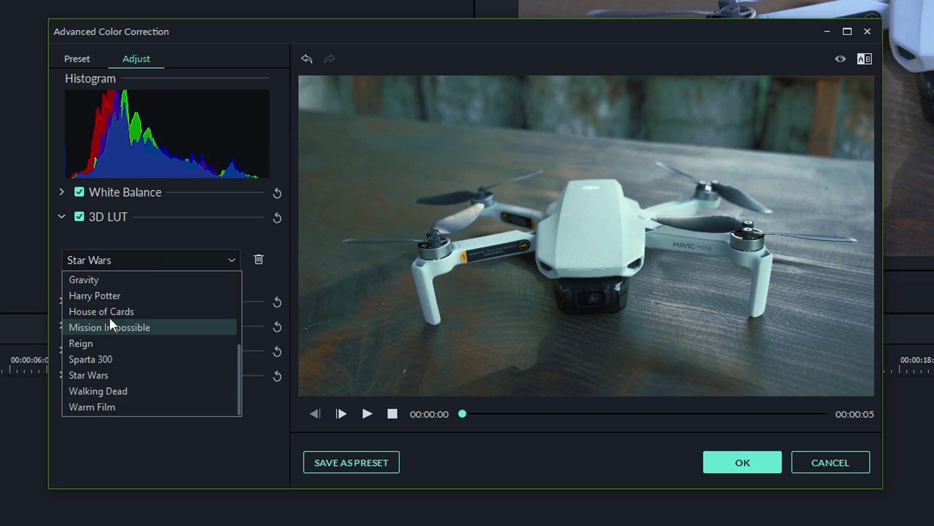
left_click(117, 312)
left_click(133, 258)
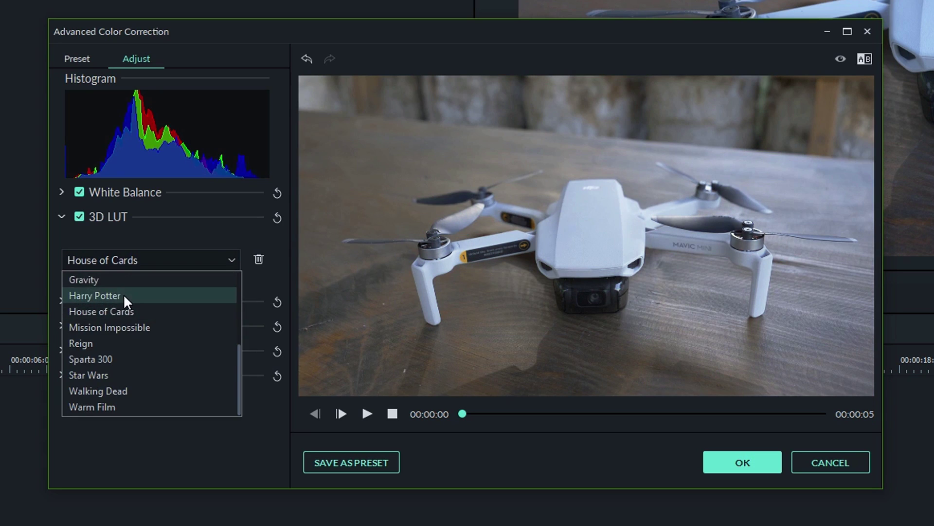
left_click(123, 294)
Choose Load new LUT... to browse for a .CUBE LUT file.
left_click(122, 262)
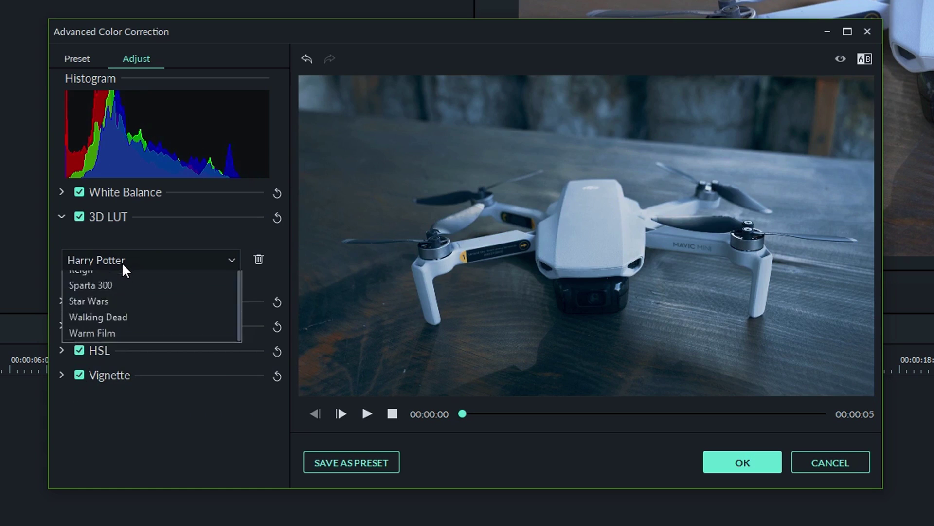
scroll(113, 343, "up", 3)
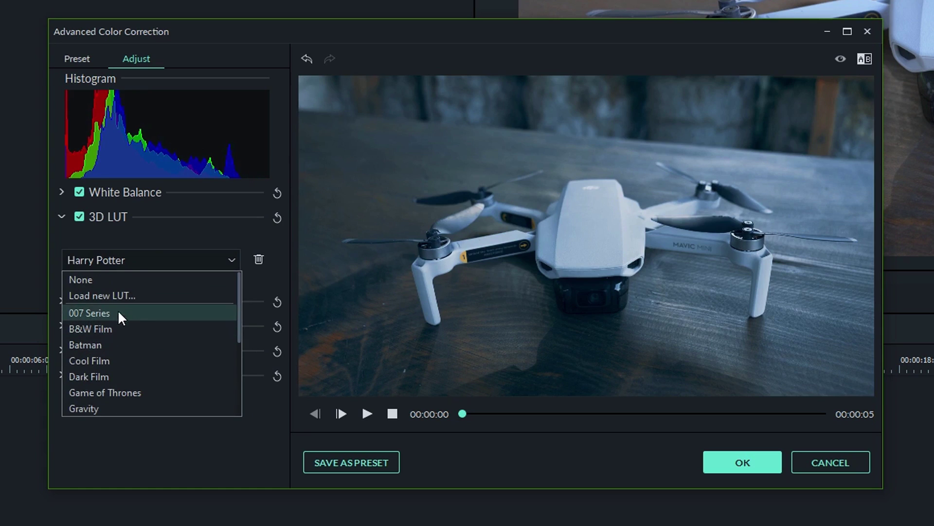
left_click(110, 297)
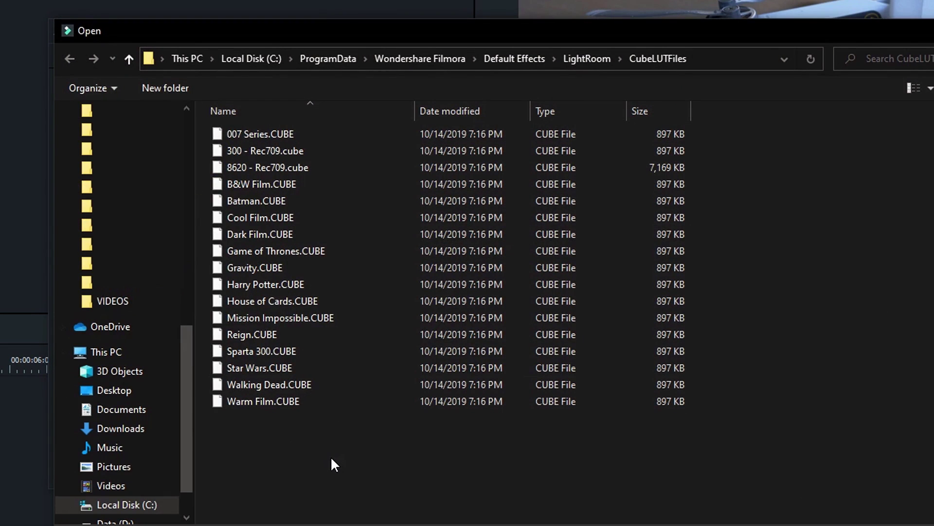
Load the chosen LUT file, then set Exposure 14, Brightness -3, Contrast 12, Vibrance -2, Saturation 1.
double_click(287, 152)
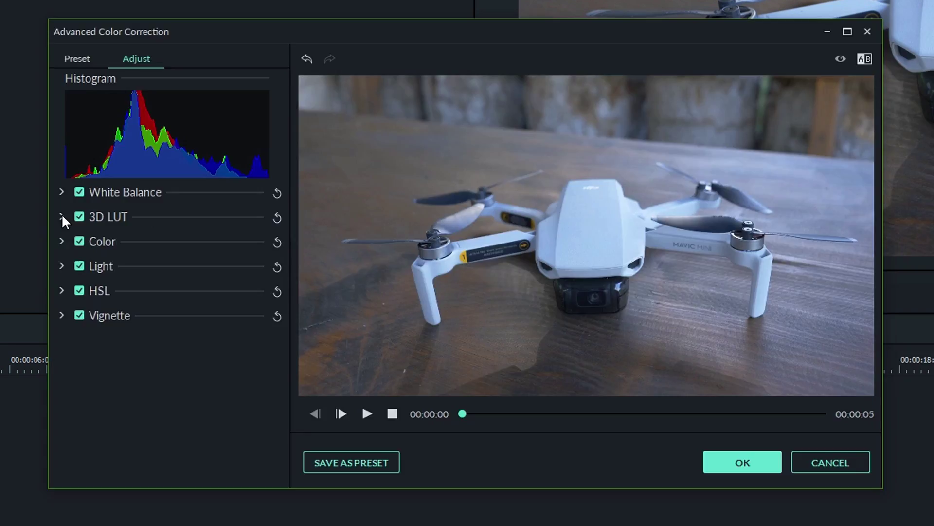
left_click(60, 241)
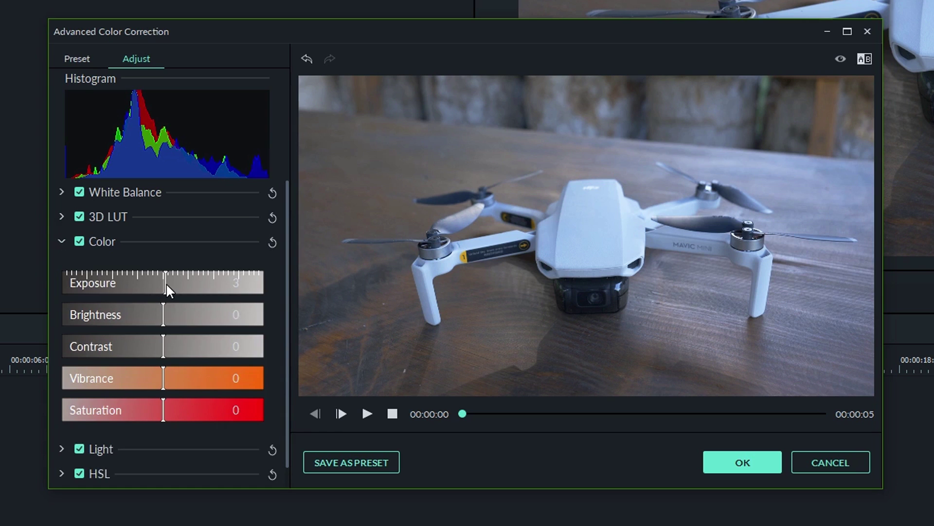
left_click_drag(165, 282, 176, 346)
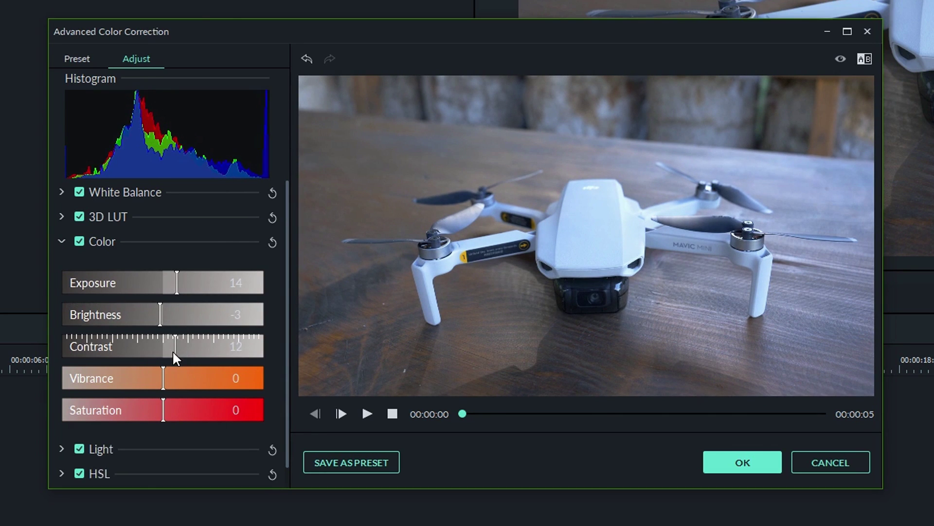
left_click_drag(165, 380, 164, 412)
In Light, raise highlights slightly, set shadows to 4 and whites to 1, and deepen blacks.
left_click(68, 245)
left_click(61, 266)
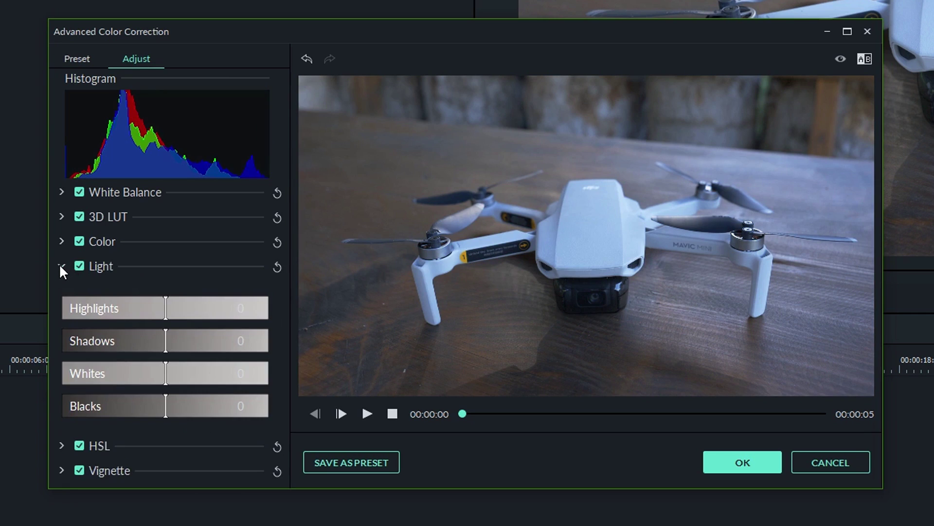
left_click_drag(165, 308, 168, 341)
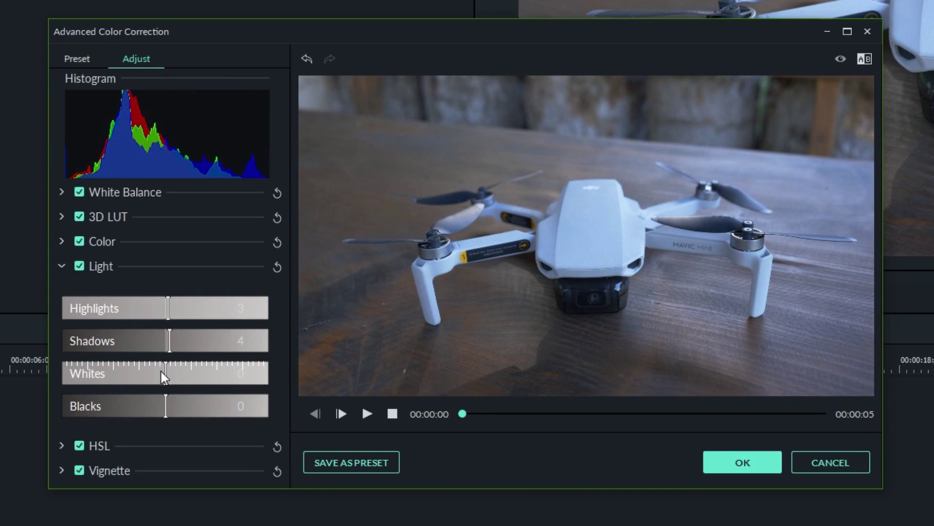
left_click_drag(163, 378, 160, 406)
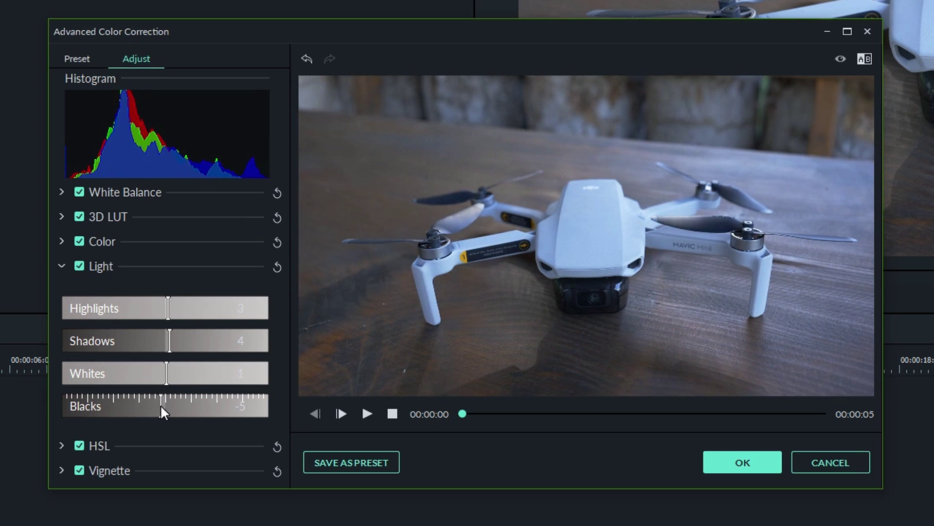
Experiment with HSL shifts on orange, yellow, cyan and blue, then reset HSL to zero.
left_click(62, 266)
left_click(60, 290)
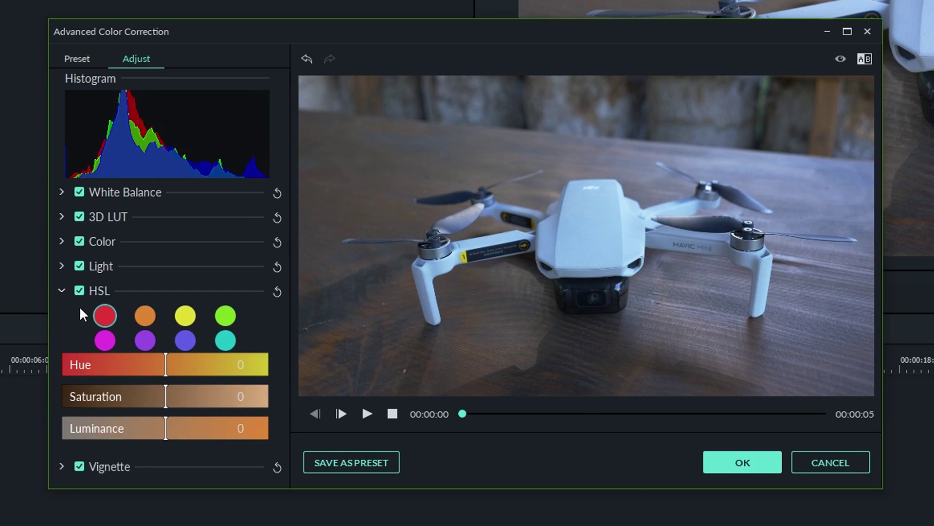
left_click(147, 315)
left_click_drag(165, 365, 199, 370)
left_click_drag(166, 396, 193, 396)
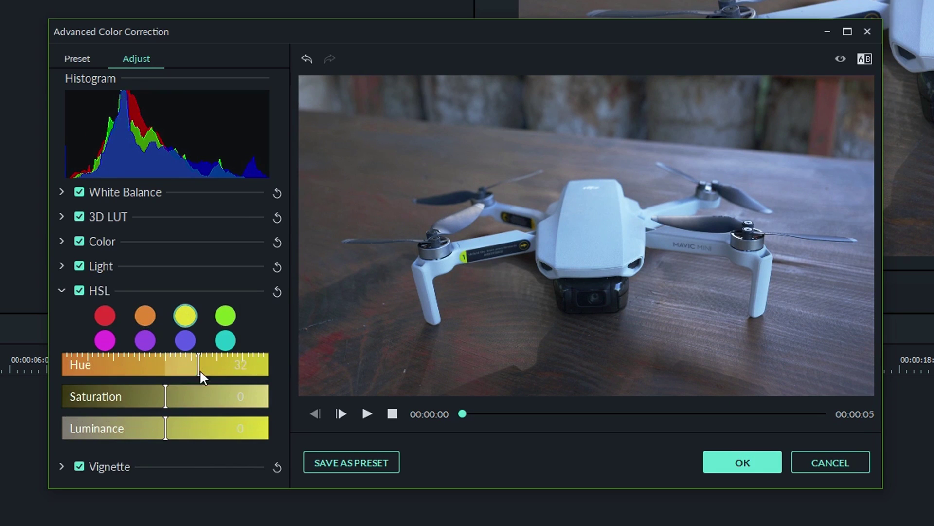
left_click(145, 316)
left_click(225, 340)
left_click_drag(165, 365, 144, 370)
left_click(186, 340)
left_click_drag(165, 396, 149, 397)
left_click_drag(166, 429, 214, 426)
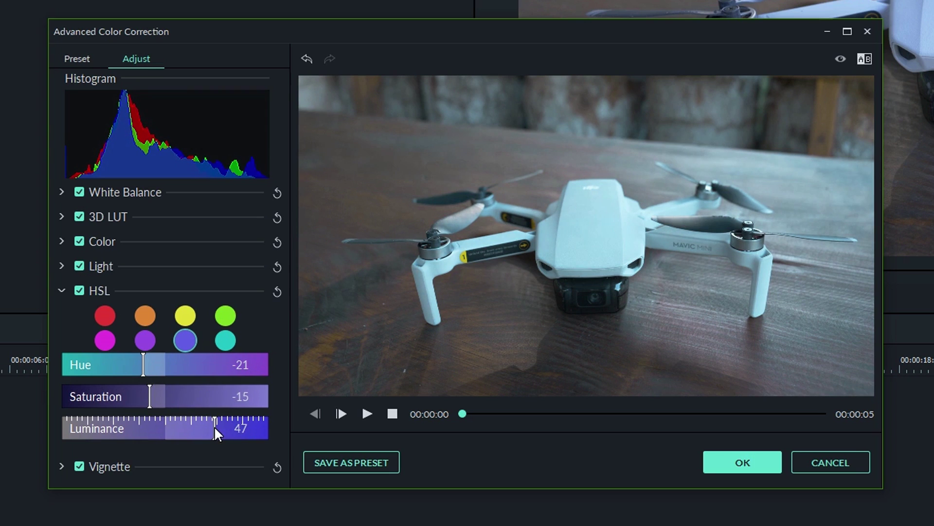
left_click(278, 291)
Add a vignette with Amount -54, Feather 81 and Exposure -7.
left_click(59, 292)
left_click(60, 315)
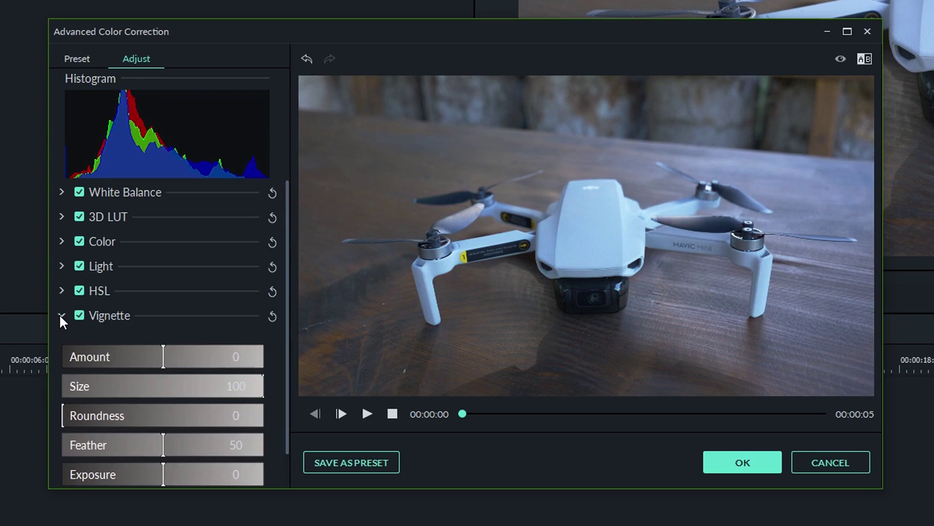
left_click_drag(164, 361, 133, 362)
left_click_drag(163, 445, 197, 444)
left_click_drag(133, 361, 107, 362)
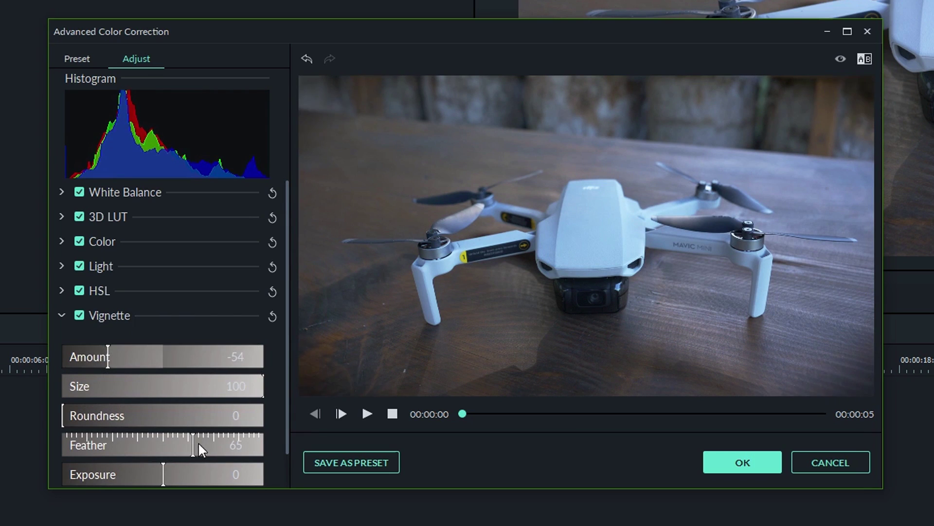
left_click_drag(197, 442, 226, 444)
left_click_drag(179, 471, 156, 471)
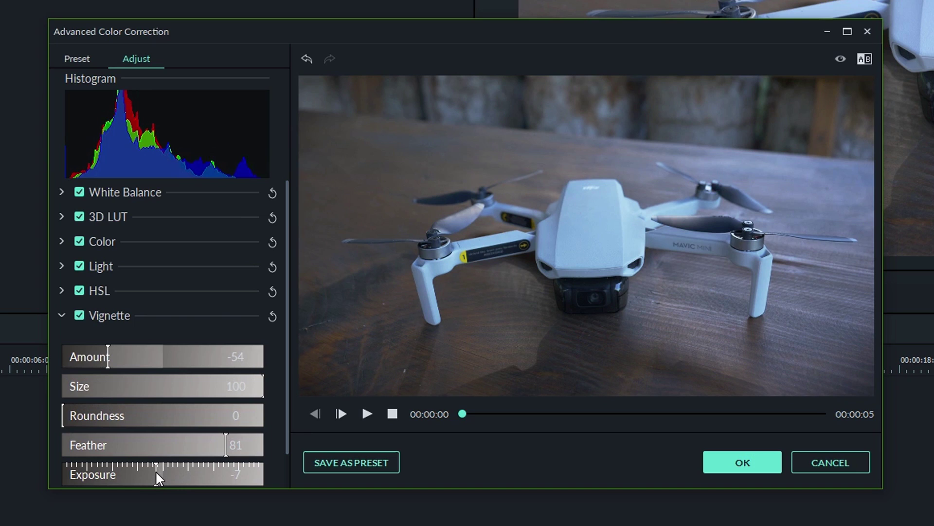
Set white balance temperature to 2.56 and tint to -0.32.
left_click(110, 315)
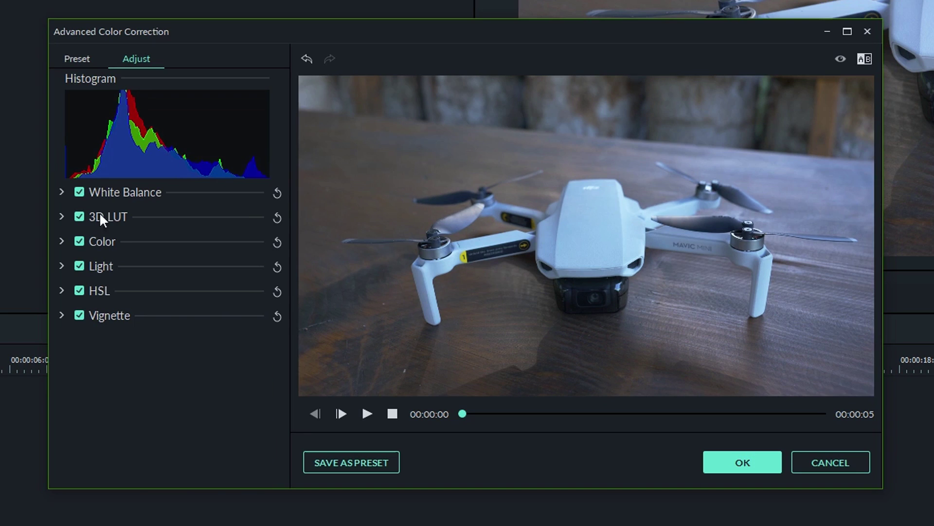
left_click(60, 191)
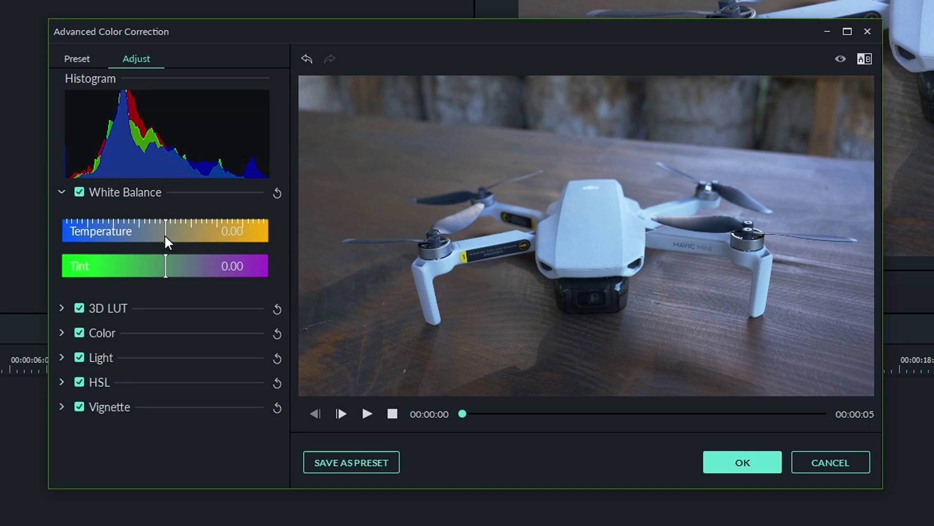
left_click_drag(165, 235, 196, 235)
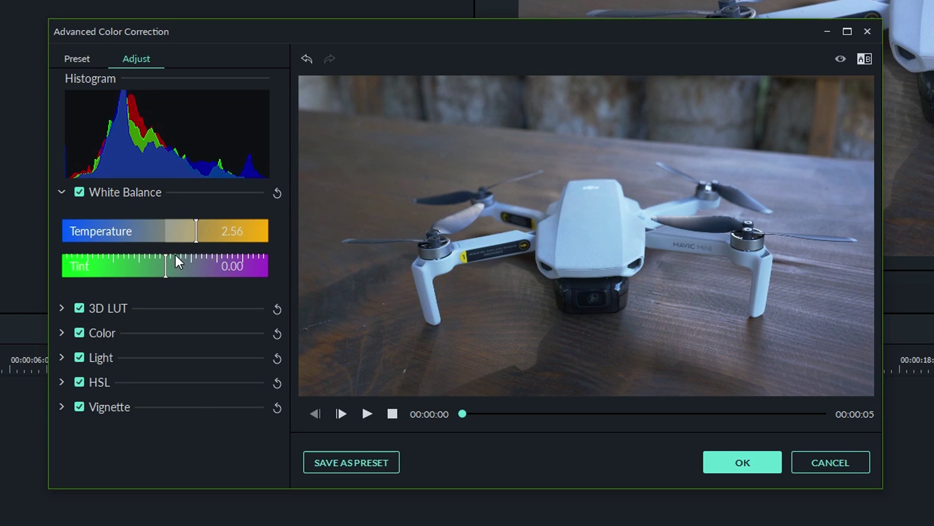
left_click_drag(166, 263, 152, 264)
Browse the 3D LUT list and settle on the 007 Series look.
left_click(61, 192)
left_click(61, 216)
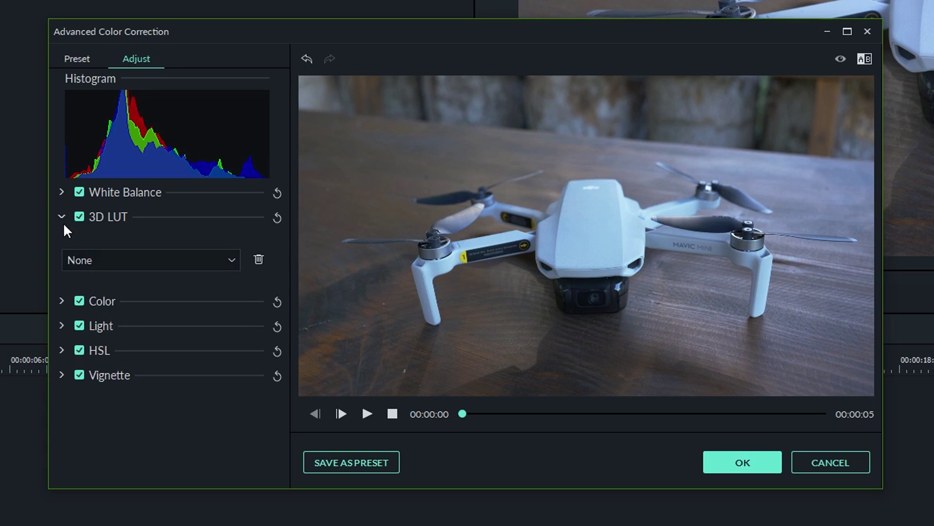
left_click(121, 261)
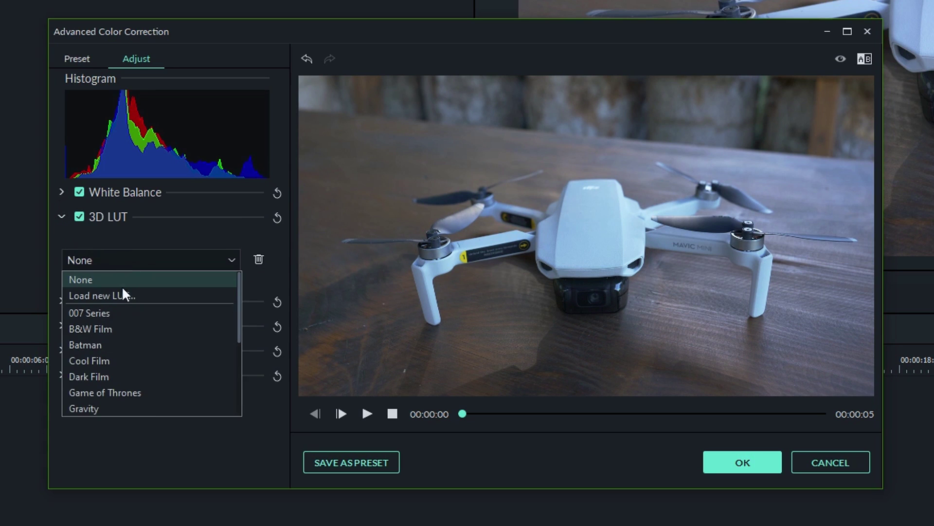
left_click(100, 316)
scroll(138, 259, "down", 3)
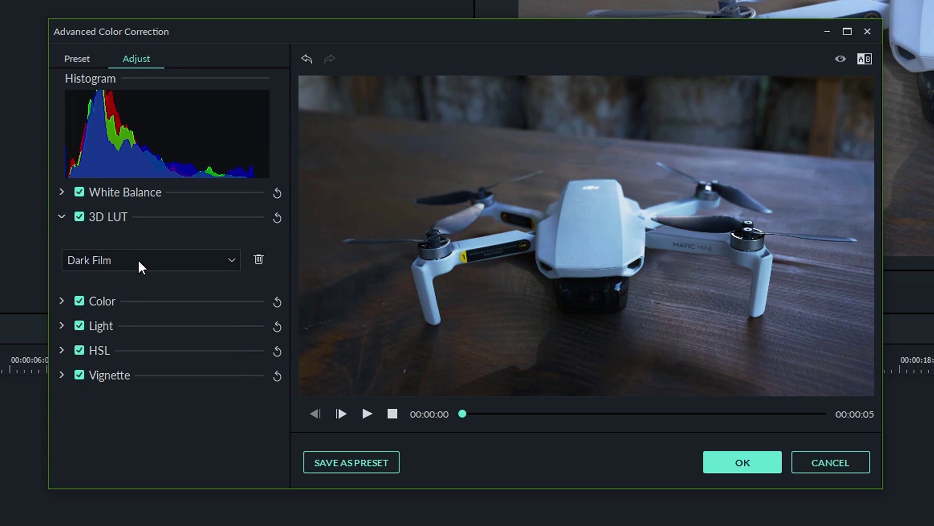
scroll(138, 259, "down", 1)
left_click(138, 259)
left_click(121, 314)
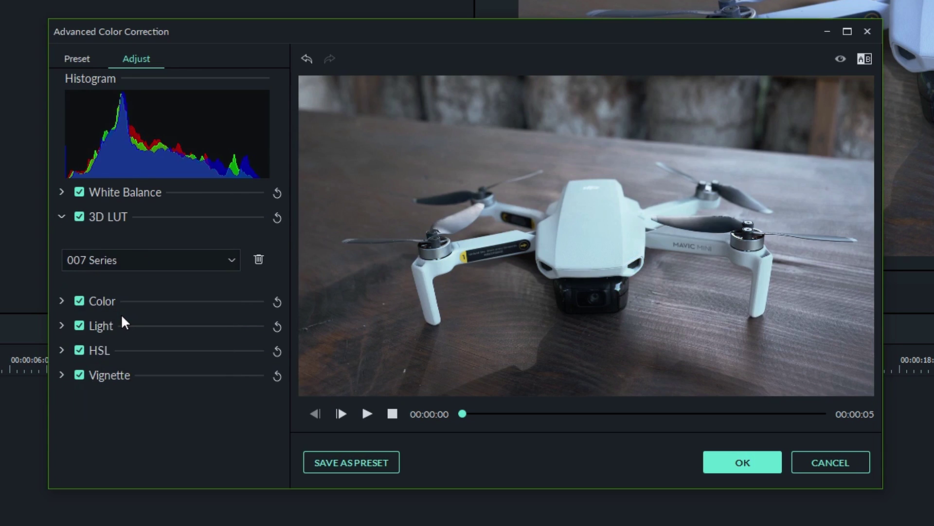
Set Color to Exposure 15, Brightness 9, Contrast -17, Vibrance 12, Saturation -12.
left_click(61, 301)
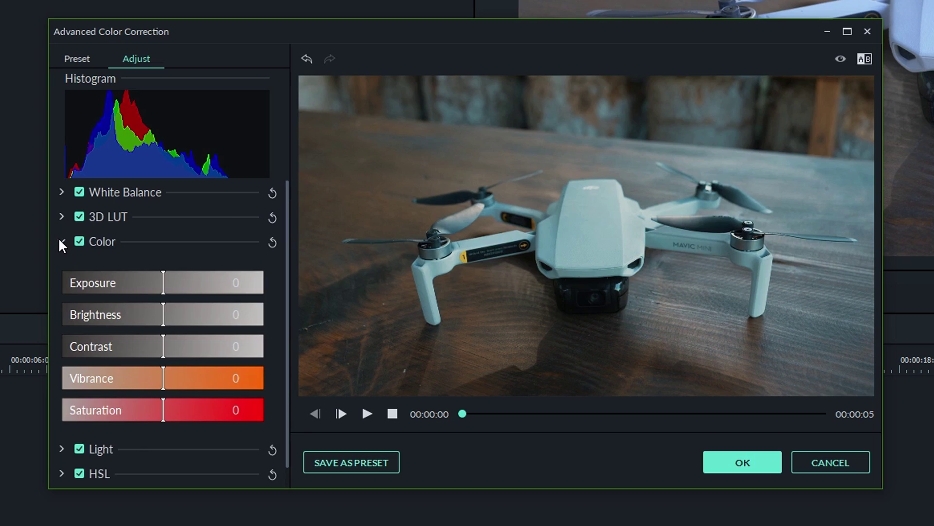
left_click_drag(162, 286, 146, 346)
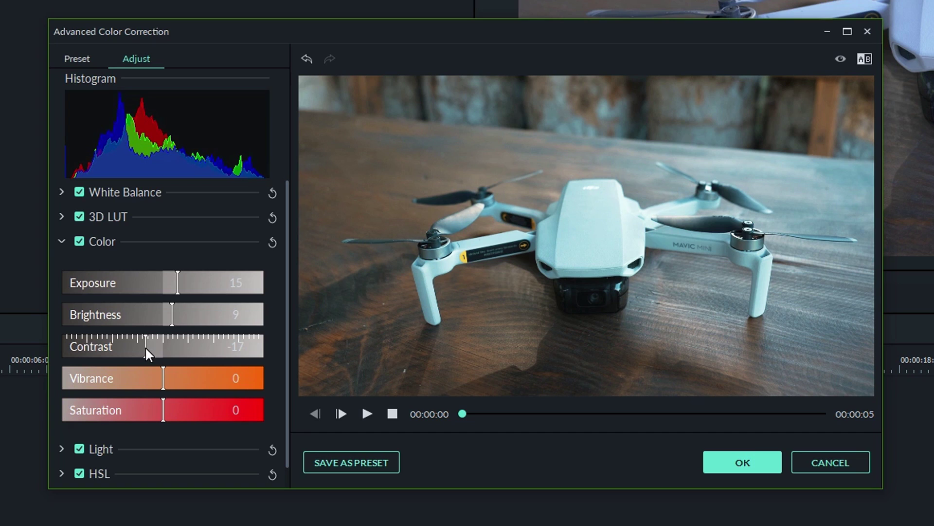
left_click_drag(170, 379, 150, 406)
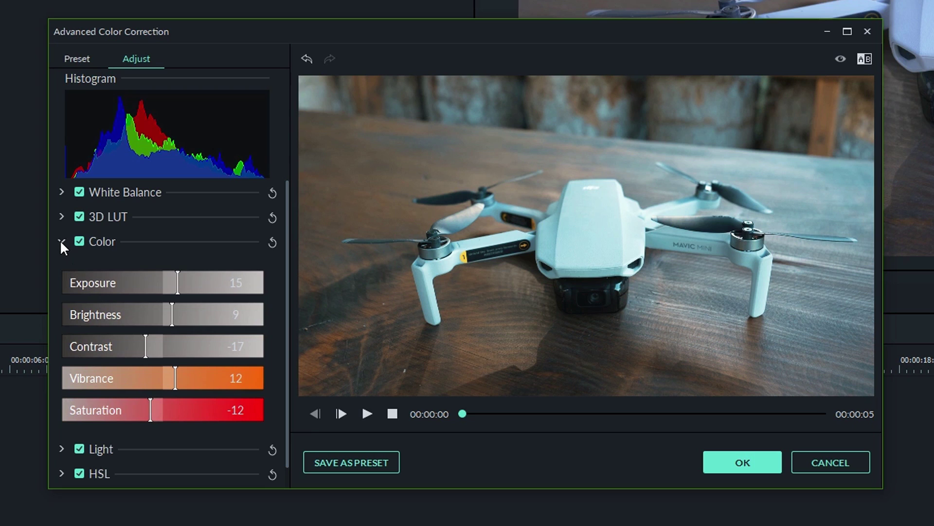
In Light, set Highlights -14 and Whites -16, and lift Shadows and Blacks.
left_click(61, 240)
left_click(60, 266)
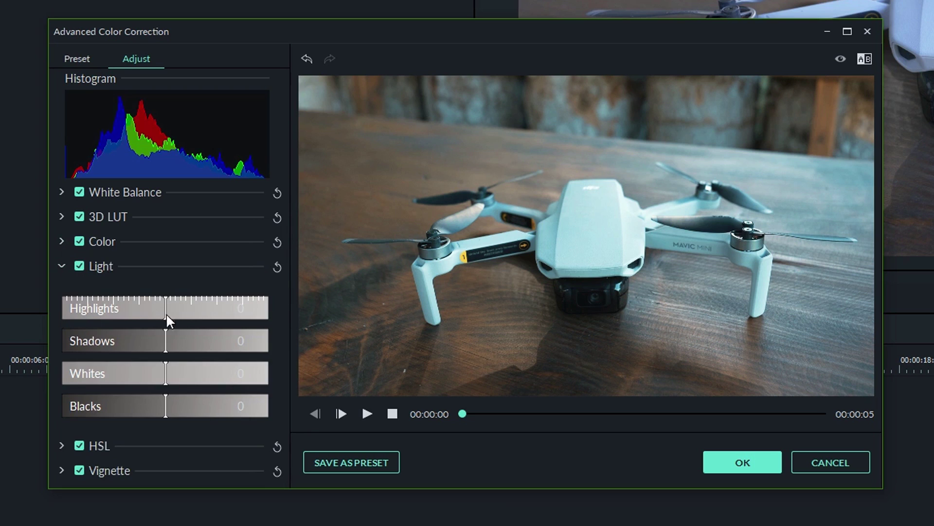
left_click_drag(166, 310, 151, 313)
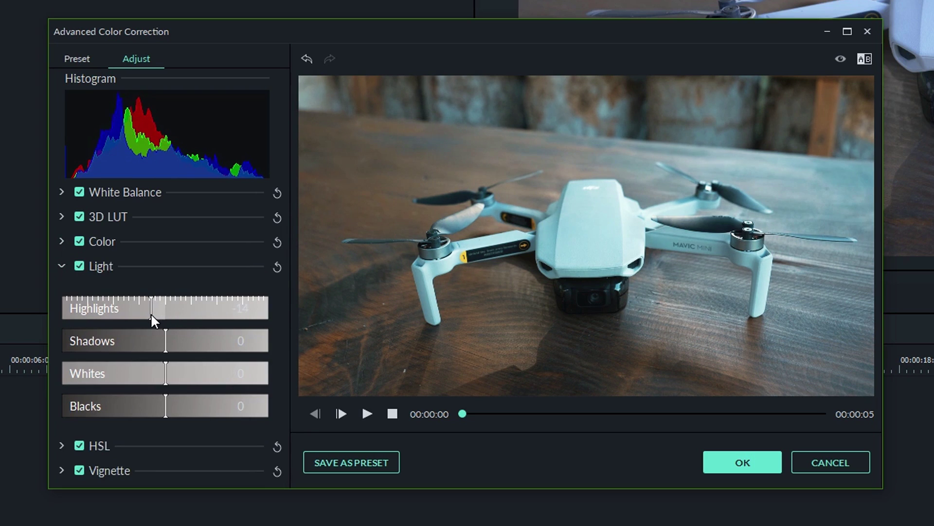
left_click_drag(165, 372, 149, 377)
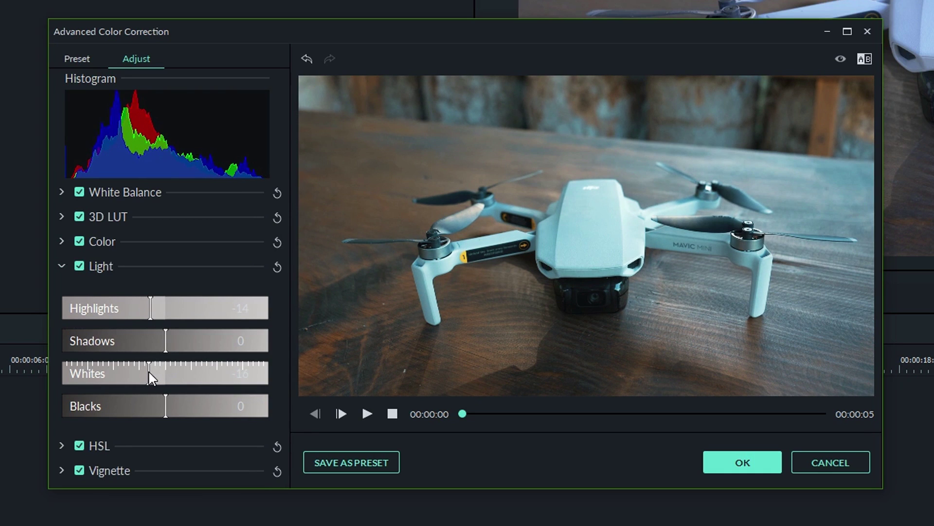
left_click_drag(166, 342, 170, 347)
left_click_drag(166, 406, 177, 405)
In HSL, shift orange hue to -10 with more saturation, shift green hue, desaturate blue and teal.
left_click(60, 264)
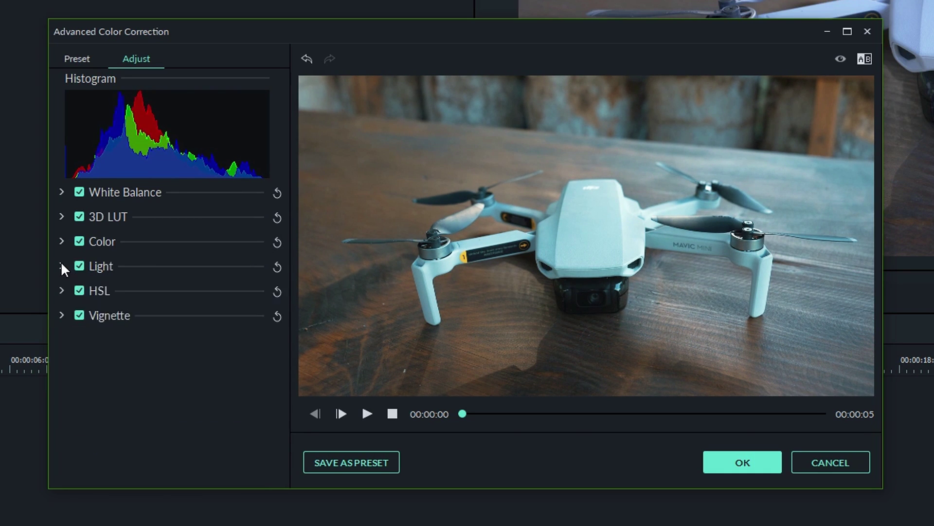
left_click(60, 289)
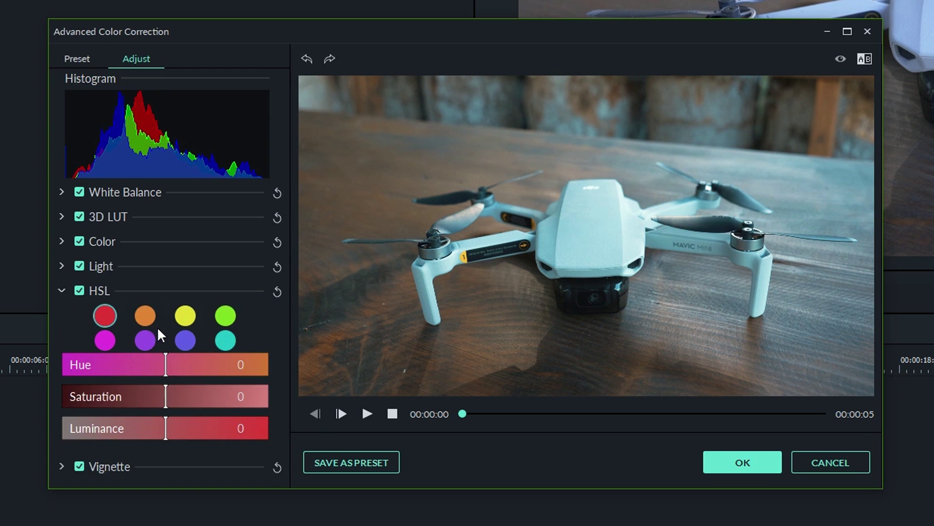
left_click(146, 315)
left_click_drag(166, 365, 173, 395)
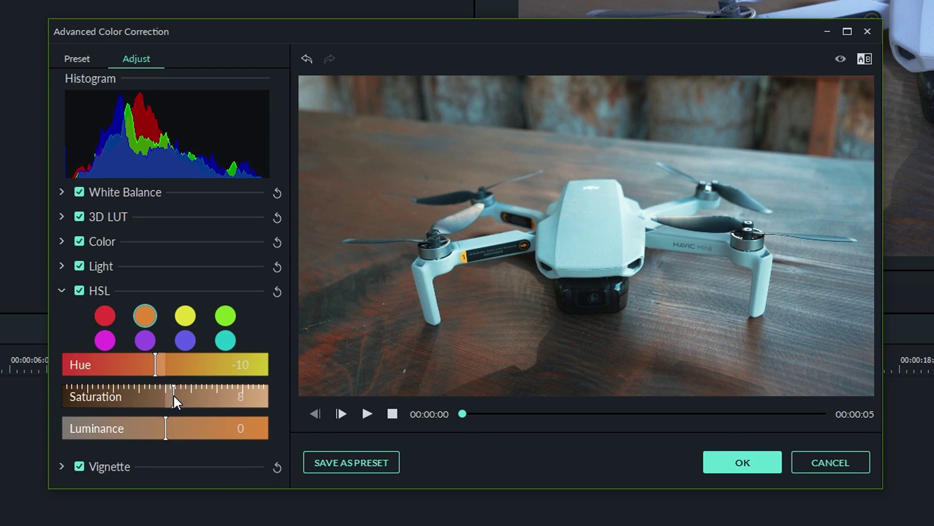
left_click_drag(165, 429, 180, 428)
left_click(226, 315)
left_click_drag(165, 364, 118, 364)
left_click(145, 341)
left_click(185, 340)
left_click_drag(166, 396, 125, 396)
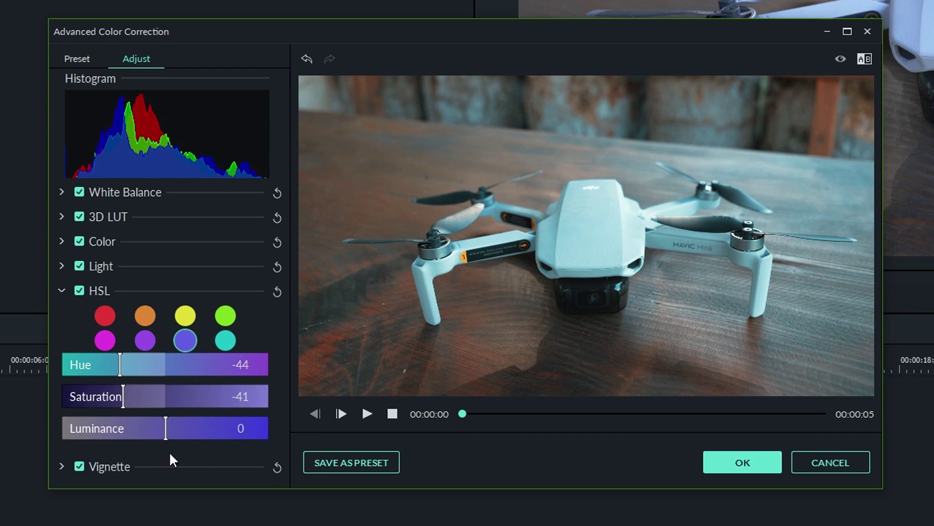
left_click(226, 341)
left_click_drag(166, 364, 136, 363)
left_click(145, 315)
Add a vignette at Amount -26, Feather 67 and warm temperature to 14.01.
left_click(61, 291)
left_click(61, 315)
left_click_drag(163, 445, 197, 448)
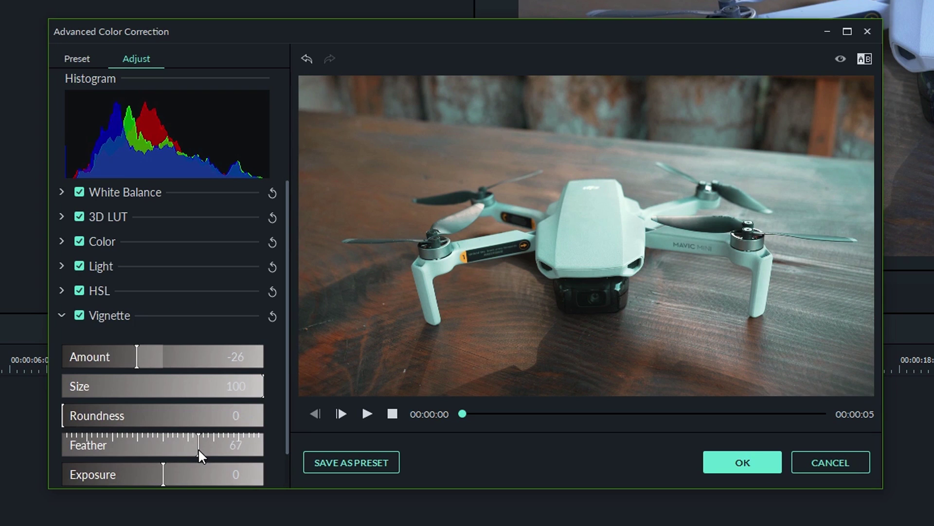
left_click(62, 314)
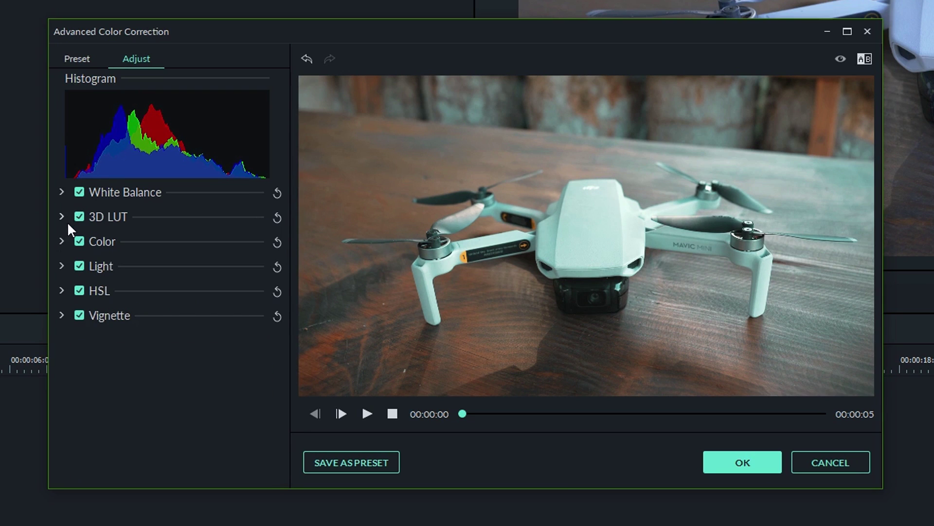
left_click(62, 192)
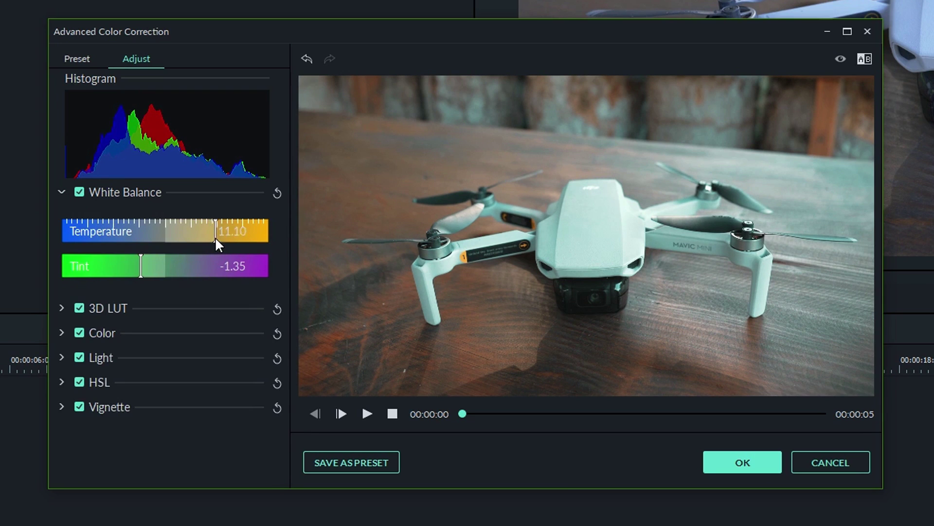
left_click_drag(215, 237, 219, 237)
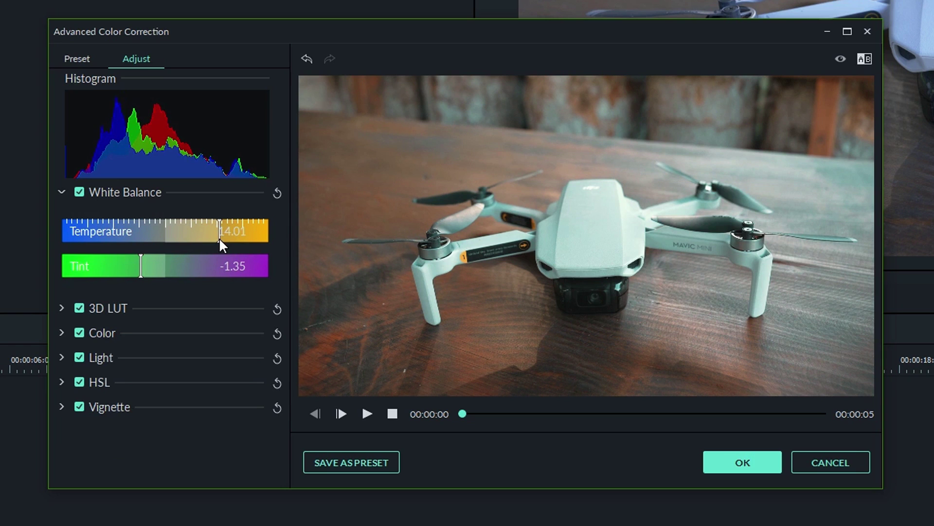
Compare graded and original in Side by Side and Split Left/Right views, then Save as Preset.
left_click(61, 192)
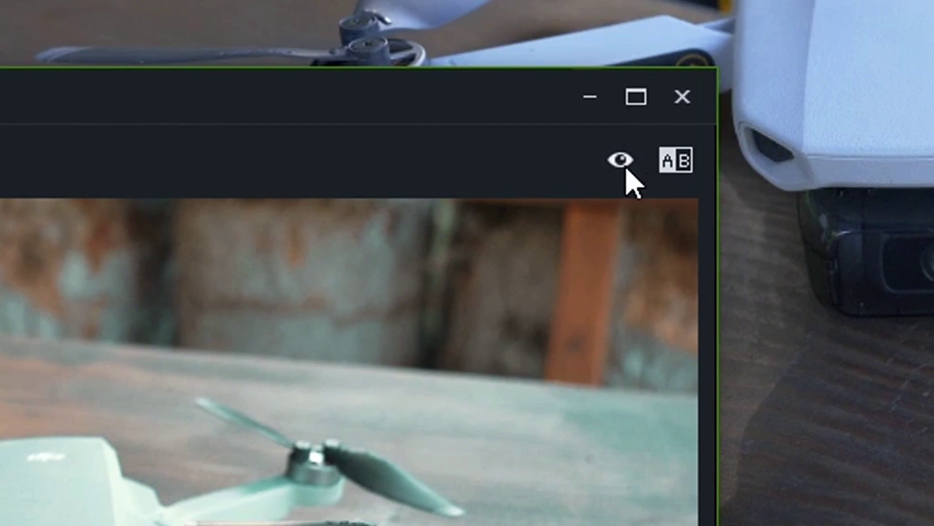
left_click(623, 168)
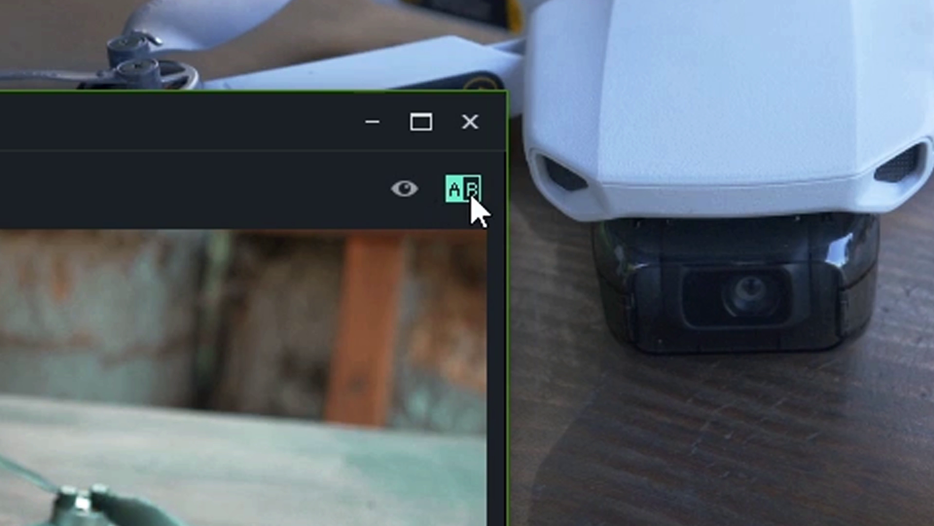
left_click(839, 73)
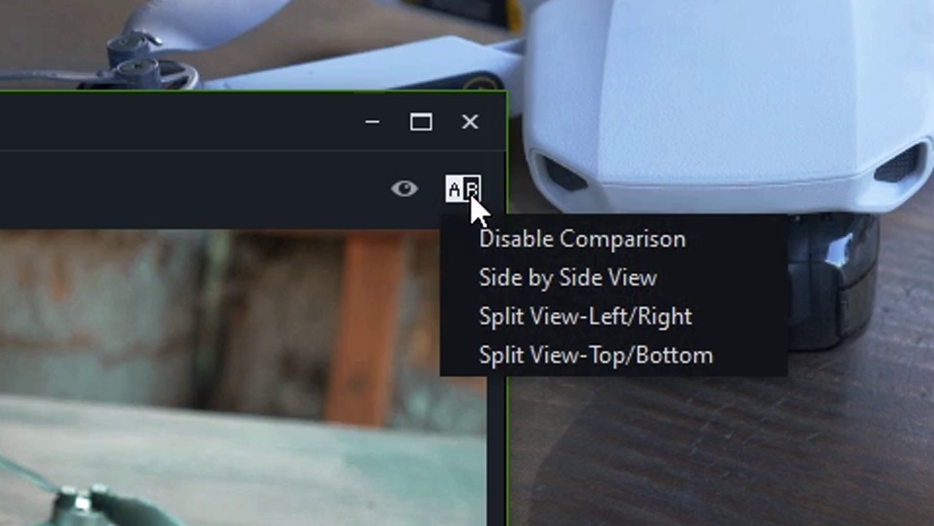
left_click(495, 279)
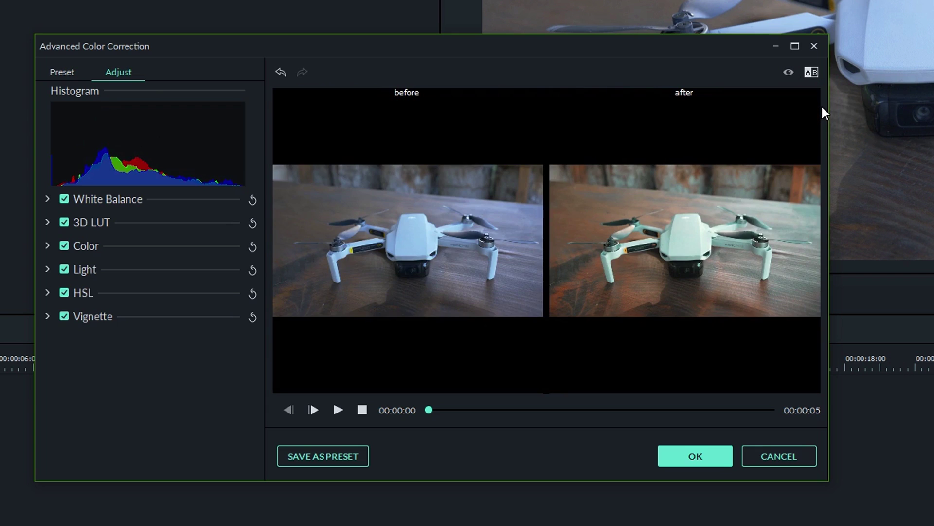
left_click(811, 73)
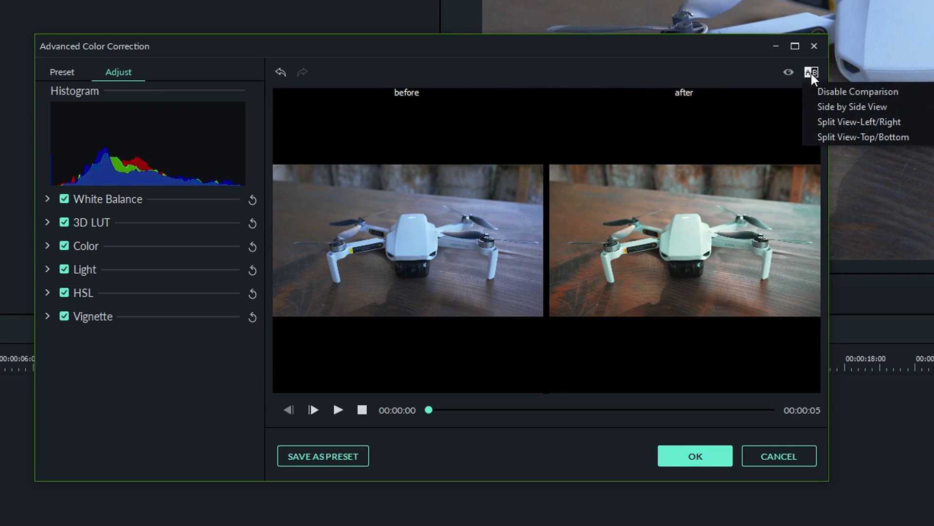
left_click(831, 121)
left_click(810, 74)
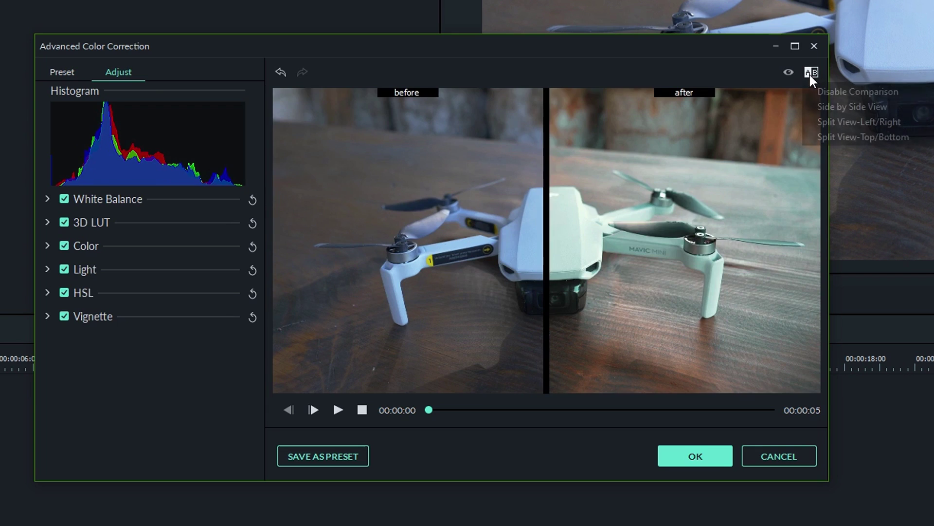
left_click(819, 92)
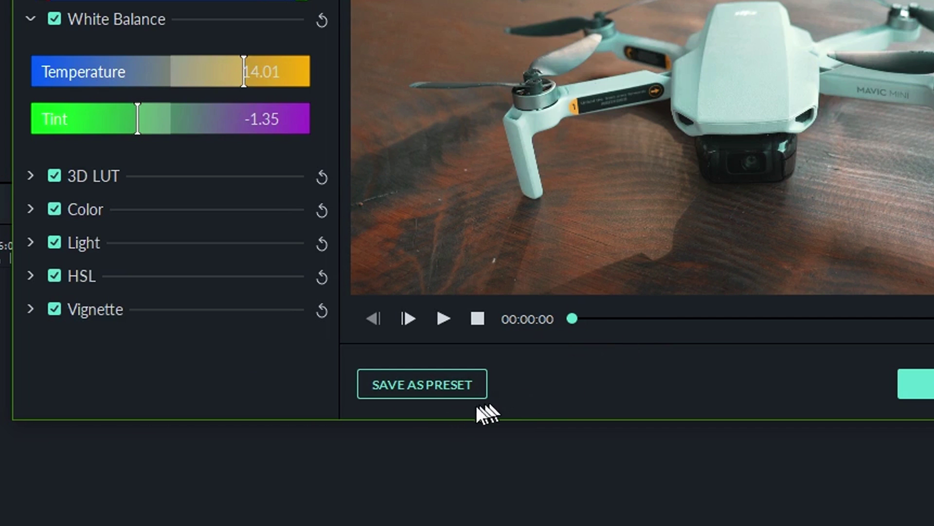
left_click(429, 385)
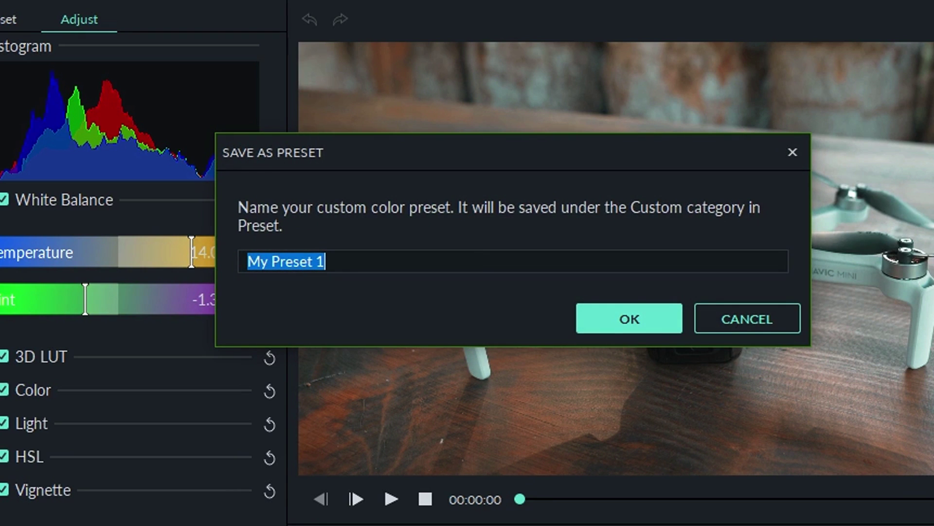
Confirm the preset as My Preset 1, keep the grade, and play back the drone clip.
left_click(647, 322)
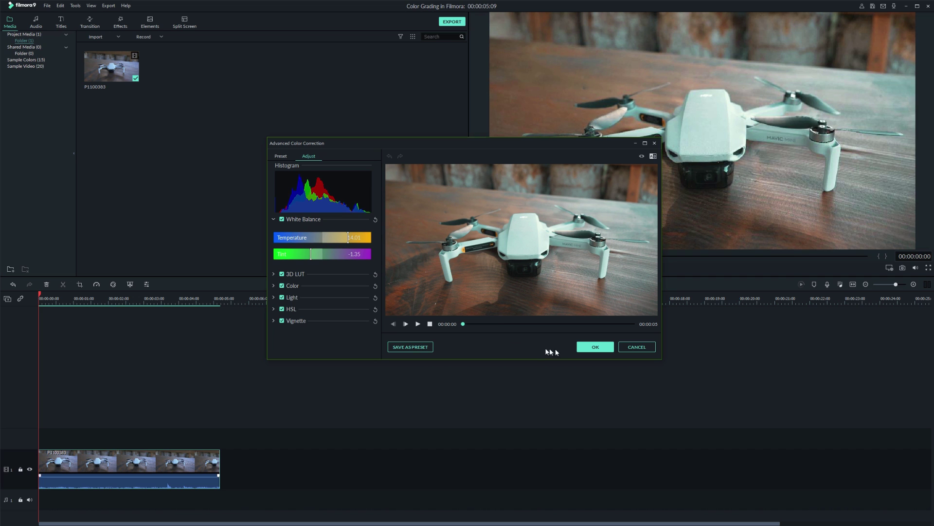
left_click(583, 348)
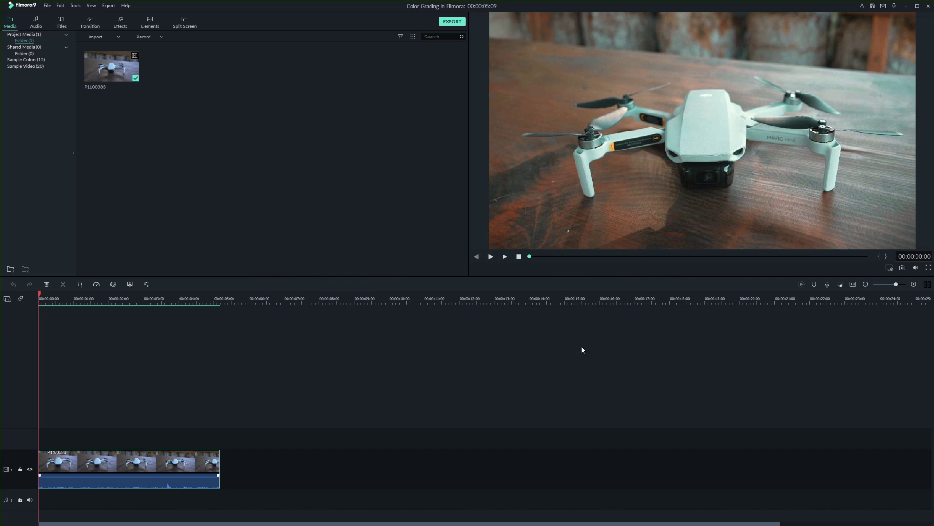
key("space")
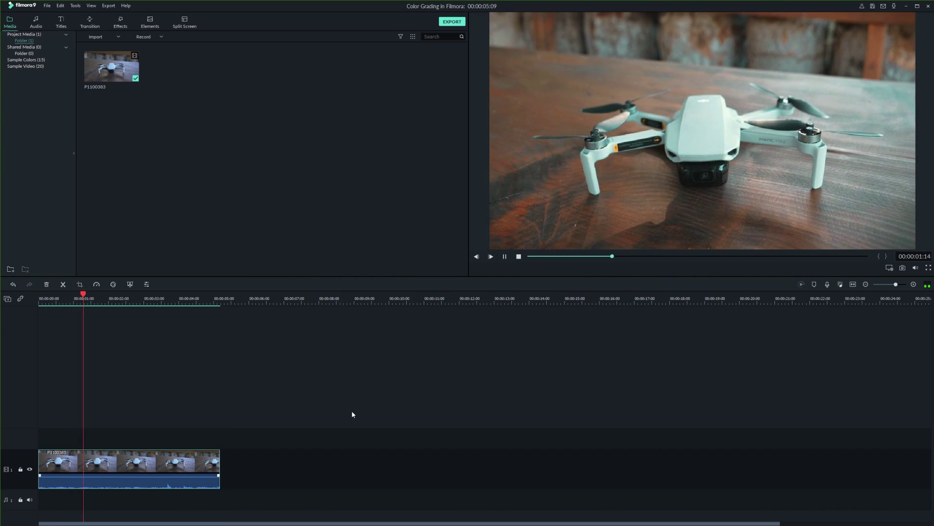